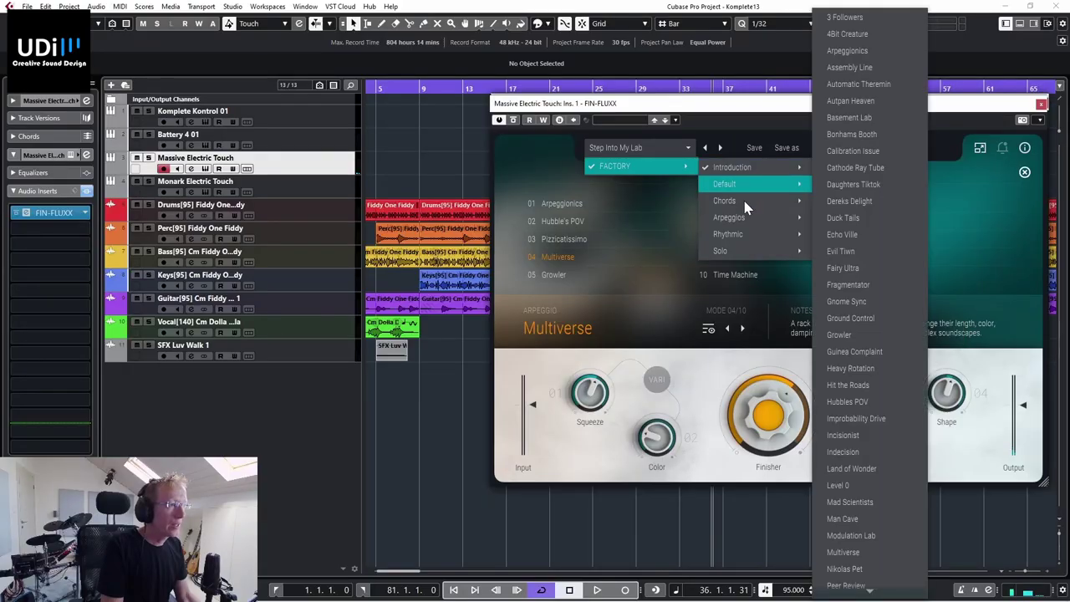
Step: Browse the factory preset categories in FIN-FLUXX, load the Solo preset Atari 800 and advance two presets to Coitus Interruptus
{"action": "mouse_move", "coordinate": [746, 208]}
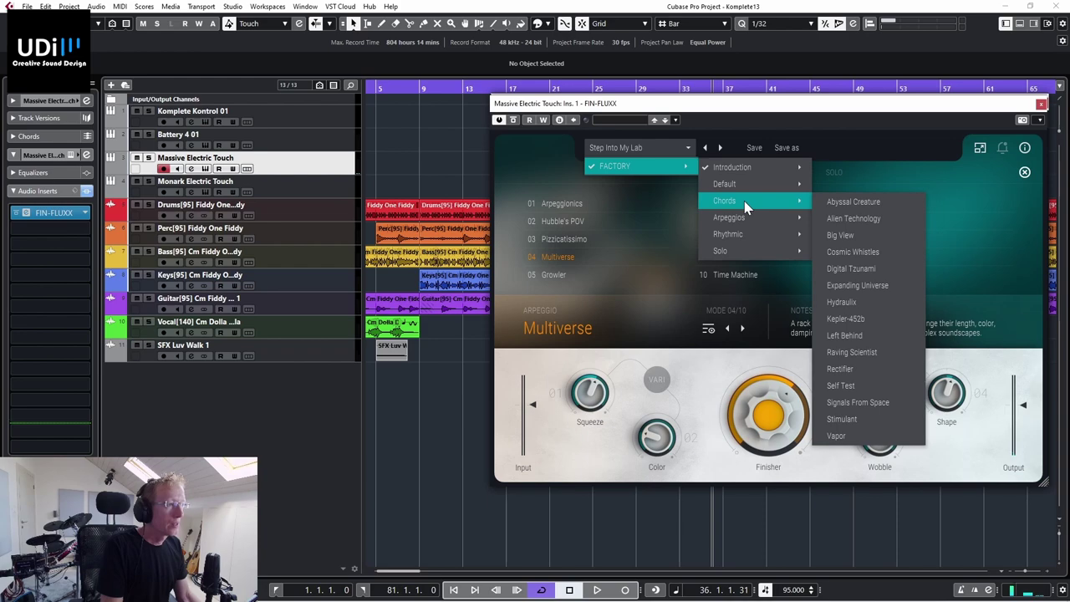
{"action": "mouse_move", "coordinate": [741, 241]}
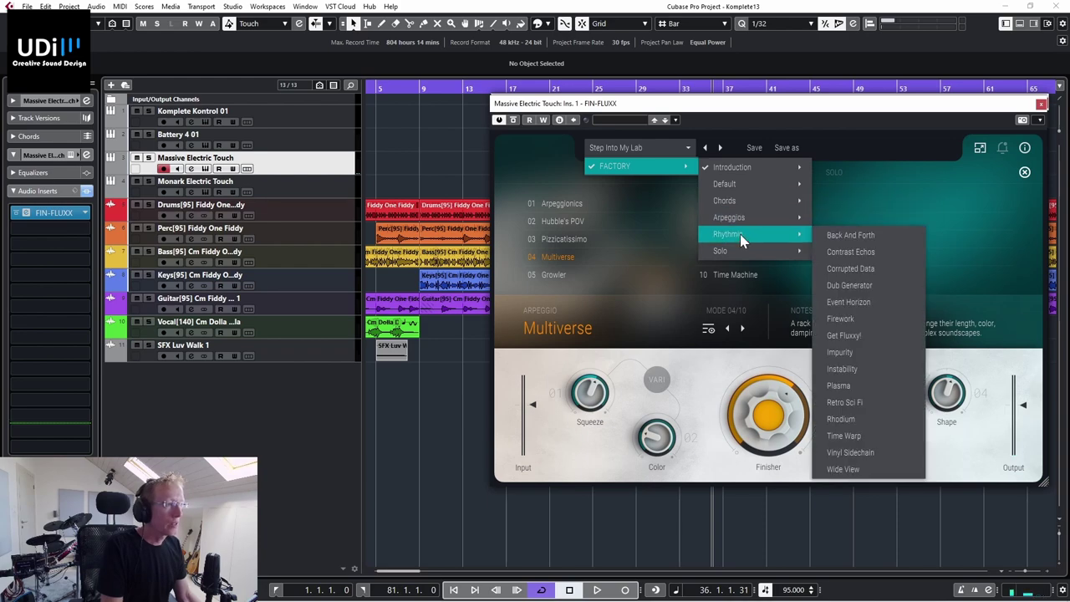
{"action": "mouse_move", "coordinate": [795, 257]}
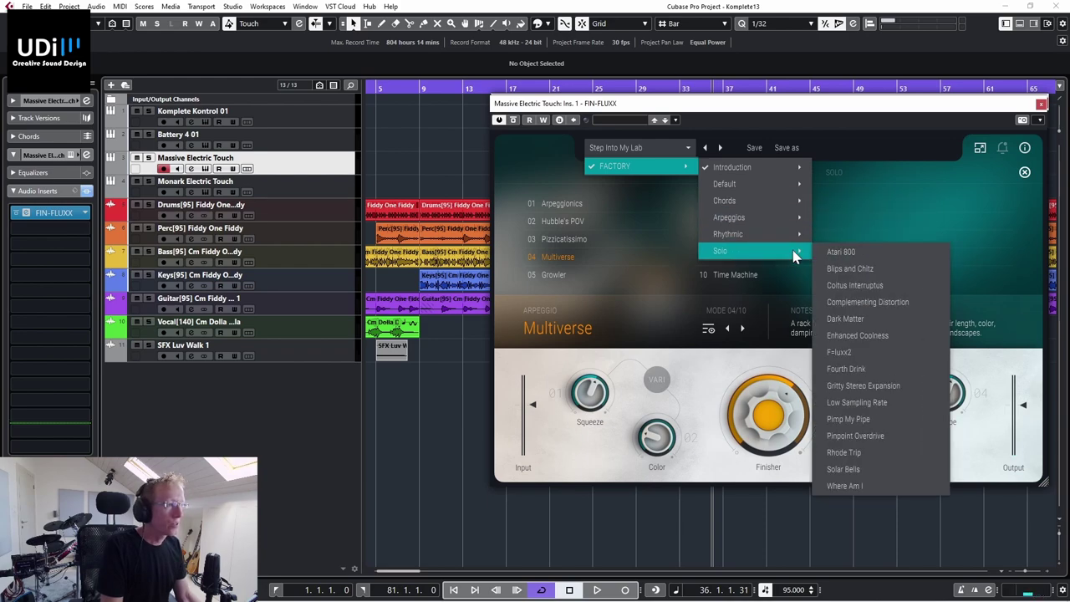
{"action": "left_click", "coordinate": [869, 254]}
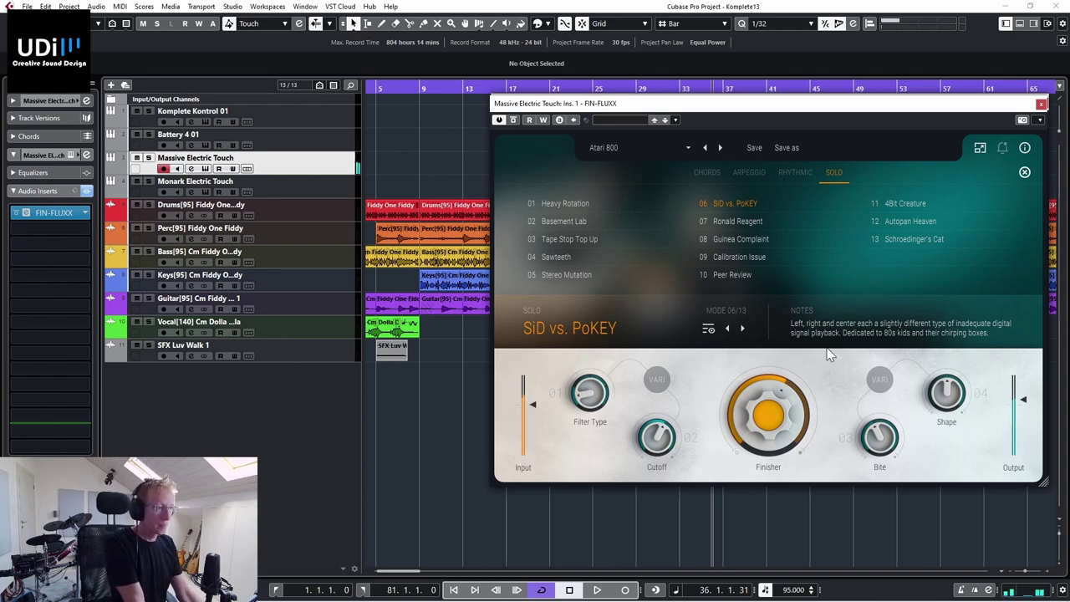
{"action": "left_click", "coordinate": [721, 147]}
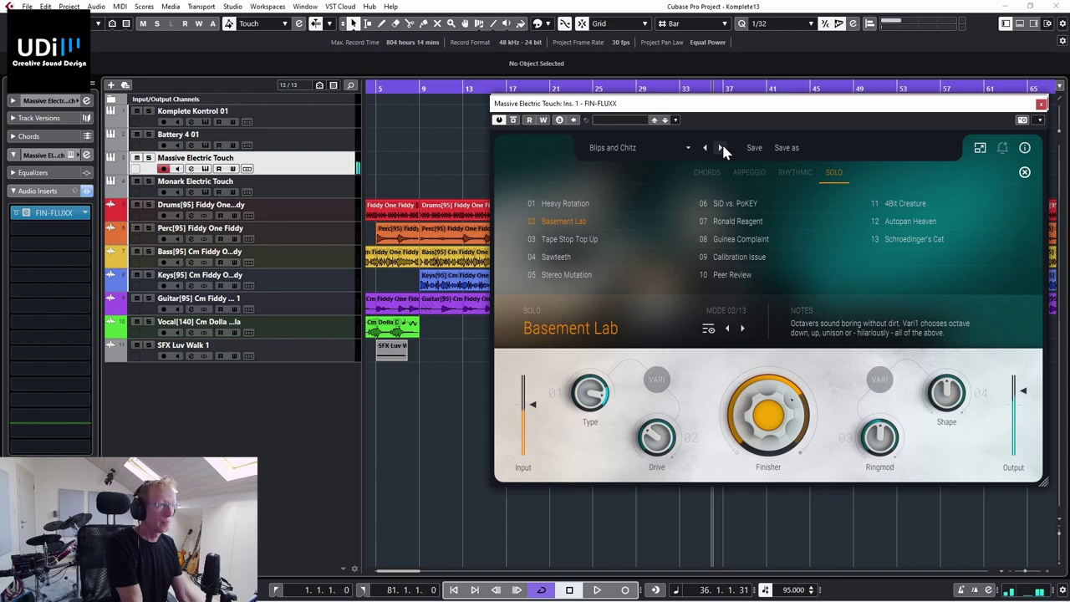
{"action": "left_click", "coordinate": [721, 147]}
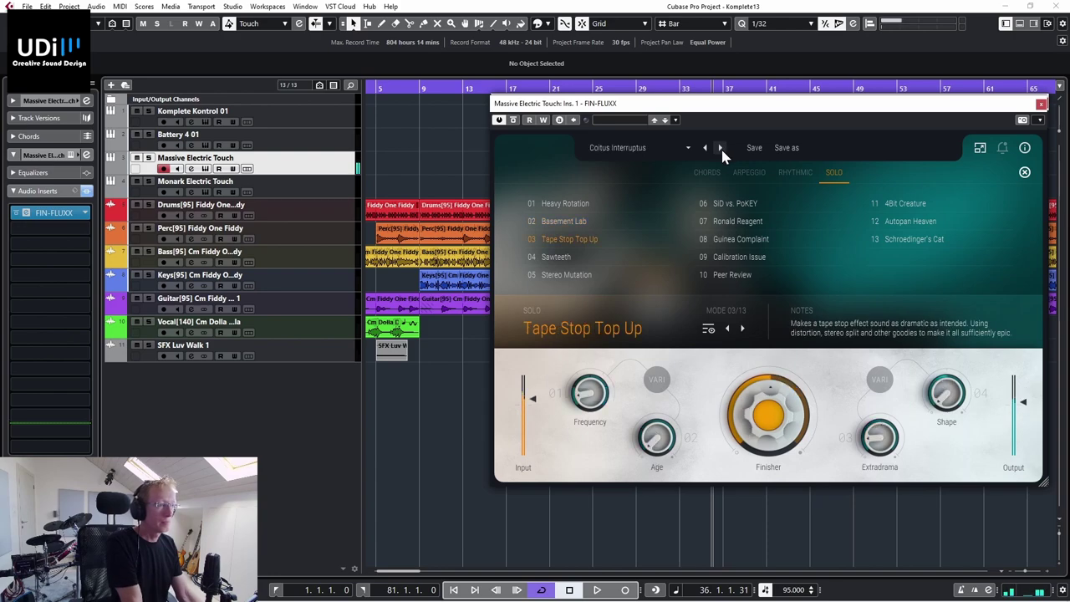
Step: Play the project with the Tape Stop Top Up mode active, pausing once and resuming playback
{"action": "key", "text": "space"}
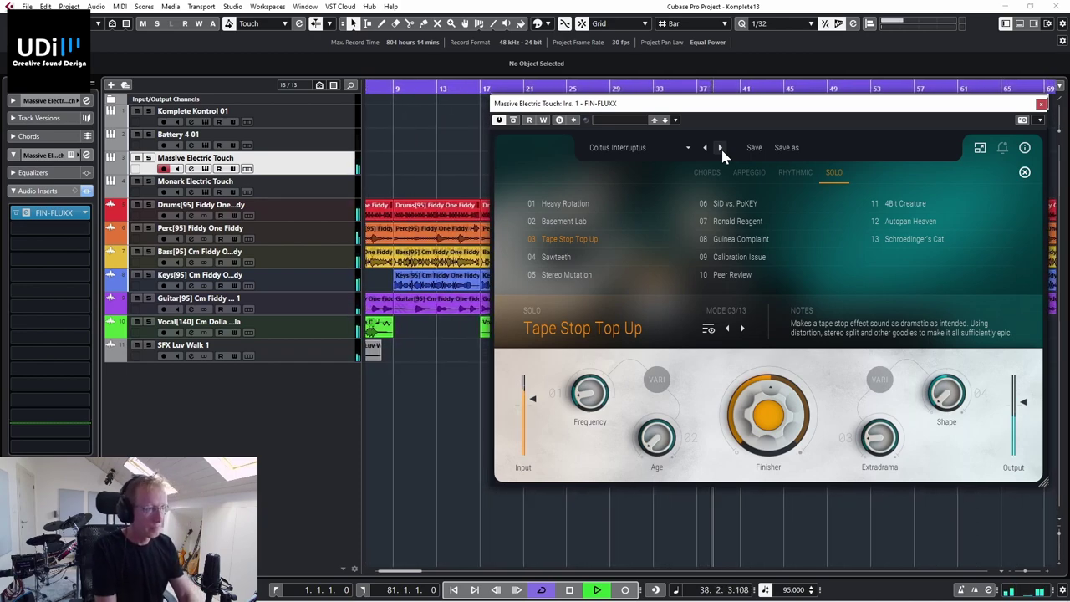
{"action": "key", "text": "space"}
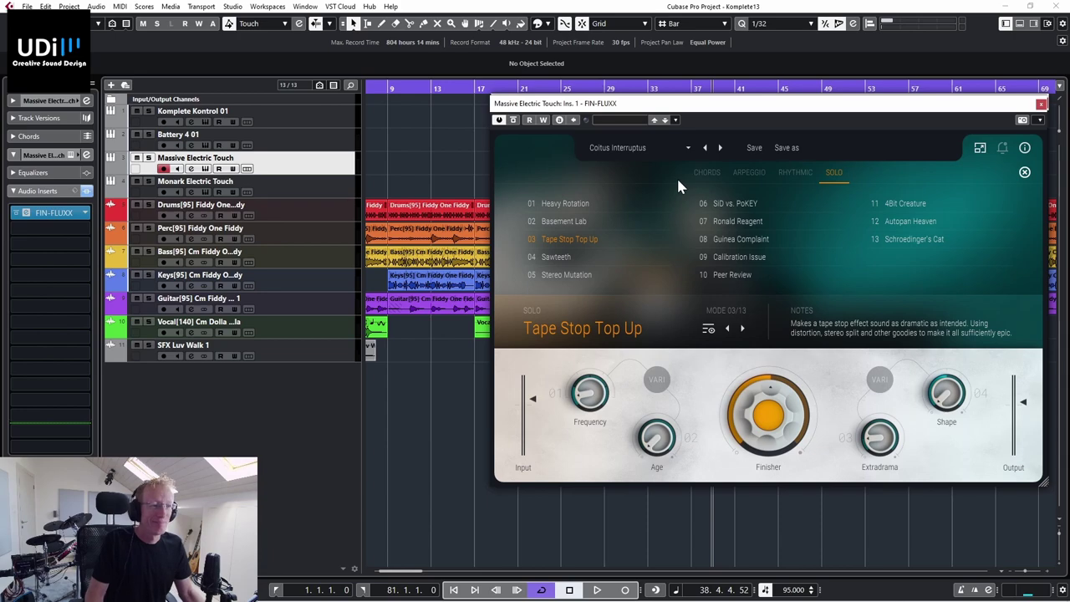
{"action": "key", "text": "space"}
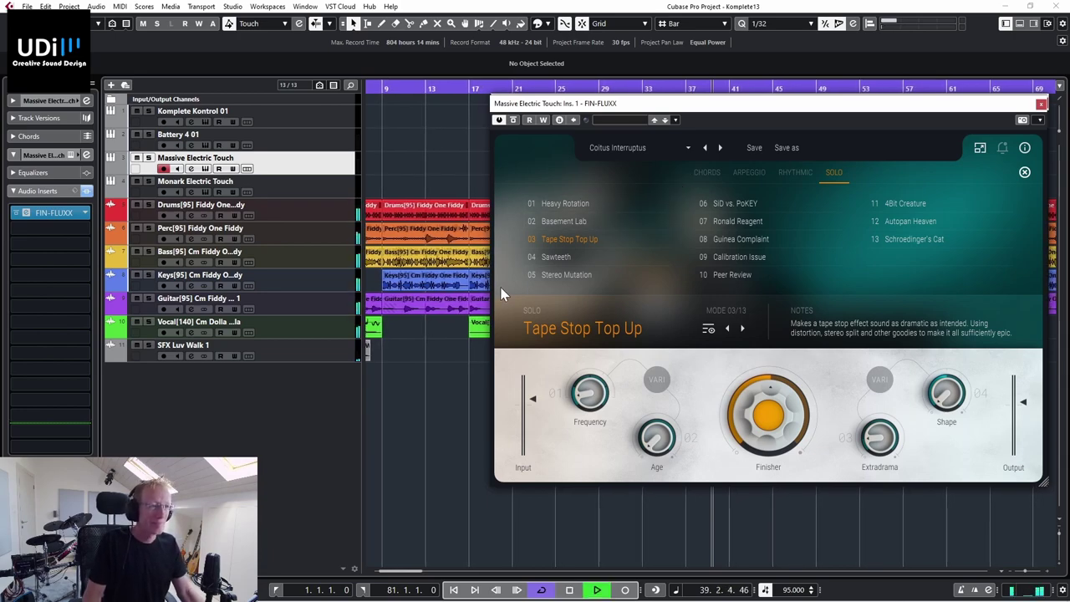
Step: Replace FIN-FLUXX on the Massive Electric Touch track's first insert with FIN-NEO, searching for "fin", and reposition its plug-in window
{"action": "left_click_drag", "start_coordinate": [46, 214], "coordinate": [111, 238]}
{"action": "left_click", "coordinate": [86, 214]}
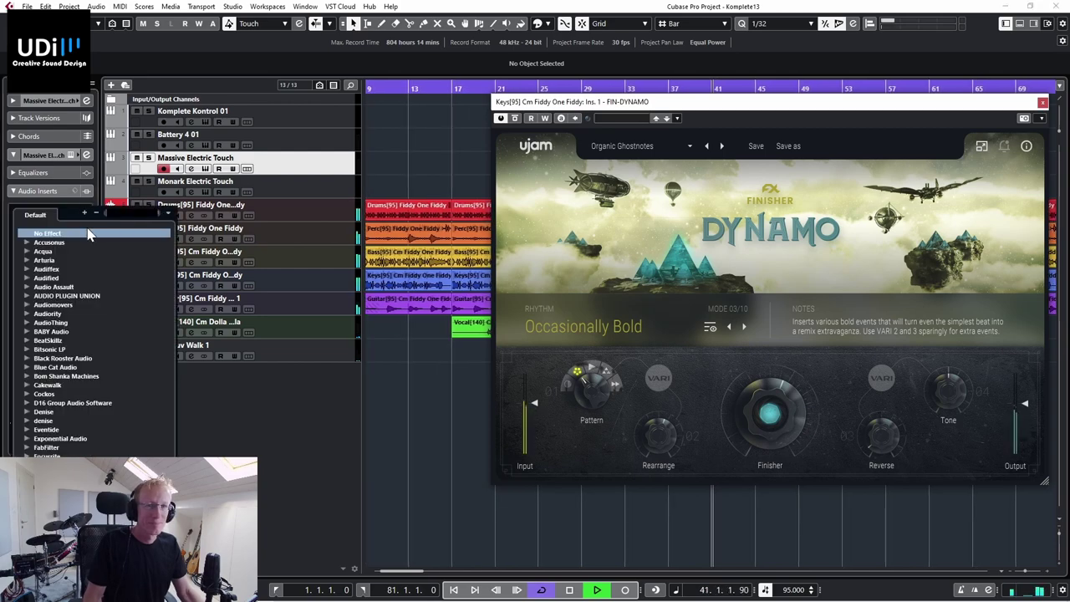
{"action": "type", "text": "fin"}
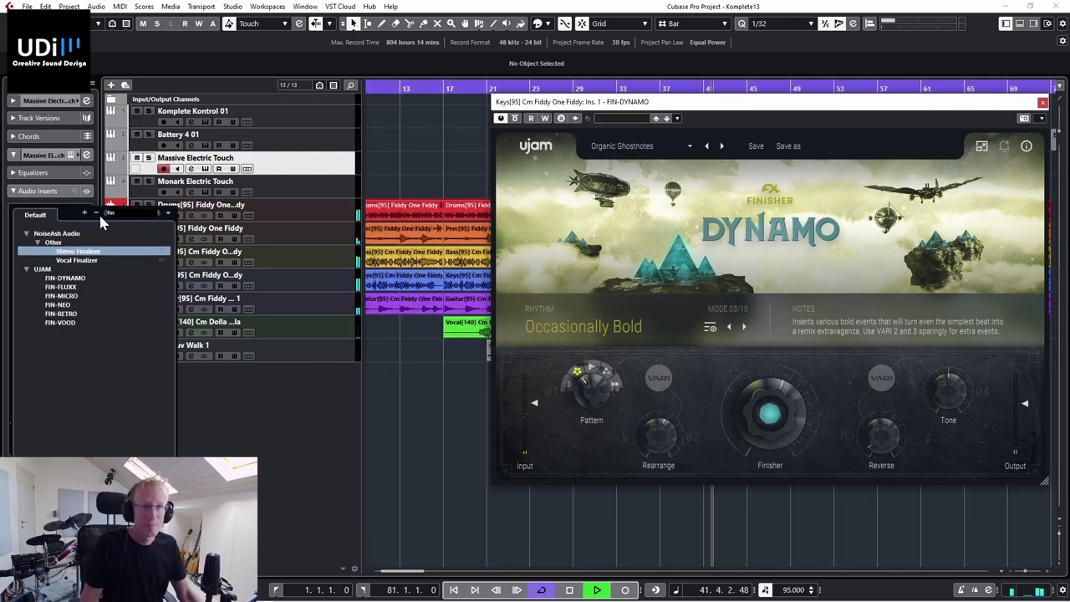
{"action": "left_click", "coordinate": [70, 306]}
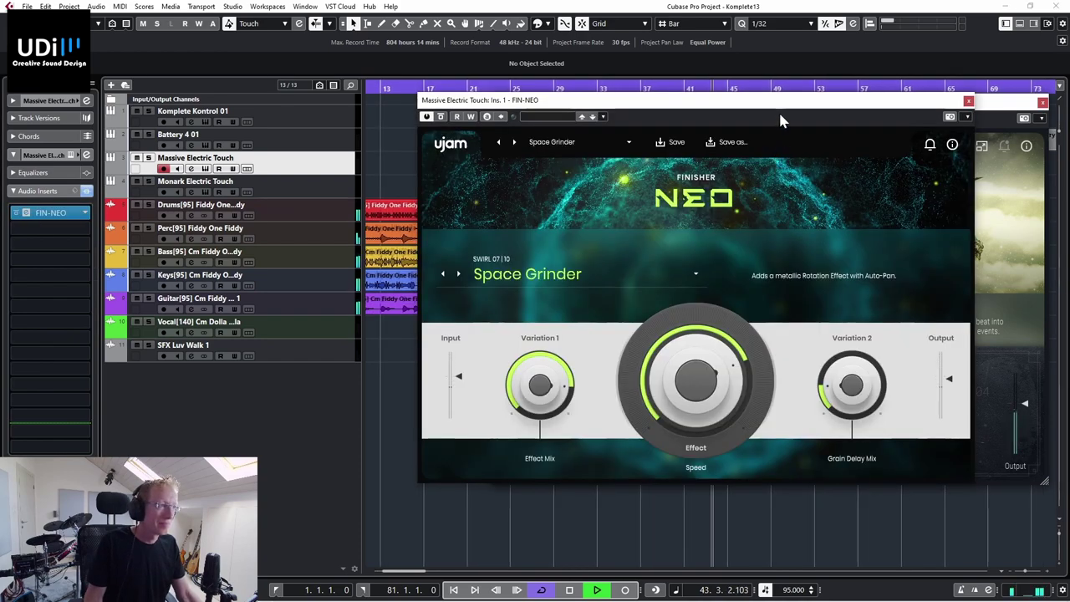
{"action": "left_click_drag", "start_coordinate": [778, 110], "coordinate": [864, 111]}
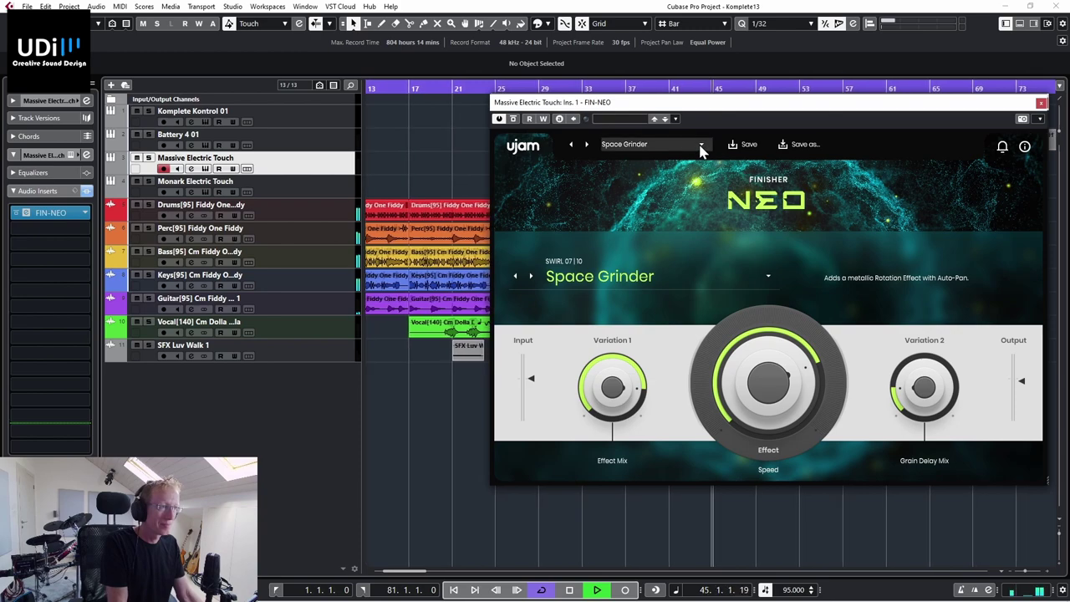
Step: Audition FIN-NEO presets in order during playback, going through Toffee, Cream & Whisky, Tremolo Shaper and Comb & Space up to Gator Aid
{"action": "left_click", "coordinate": [587, 144]}
{"action": "left_click", "coordinate": [587, 143]}
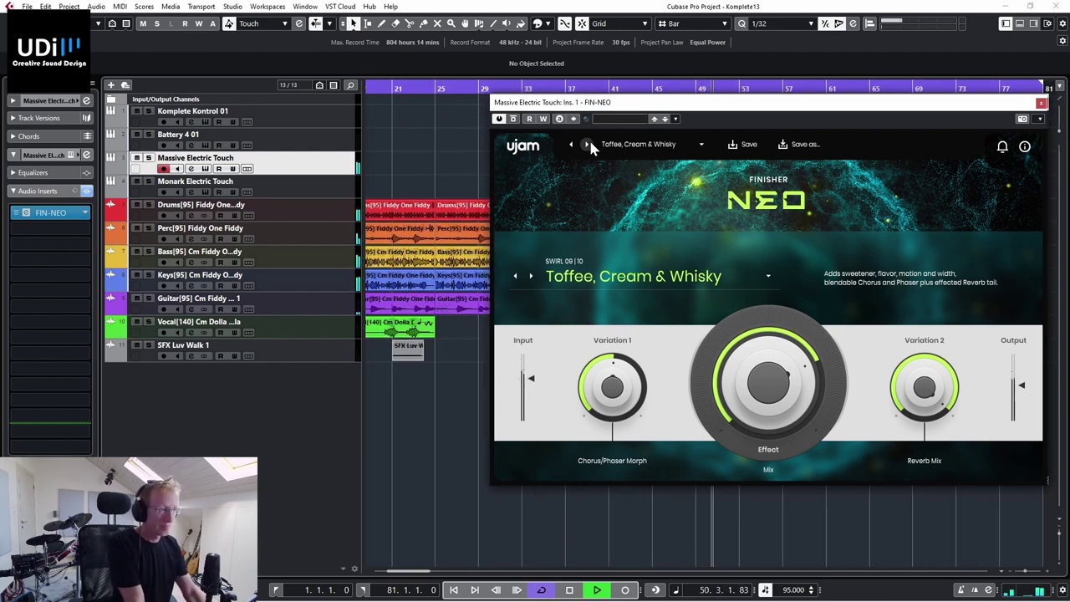
{"action": "left_click", "coordinate": [587, 145]}
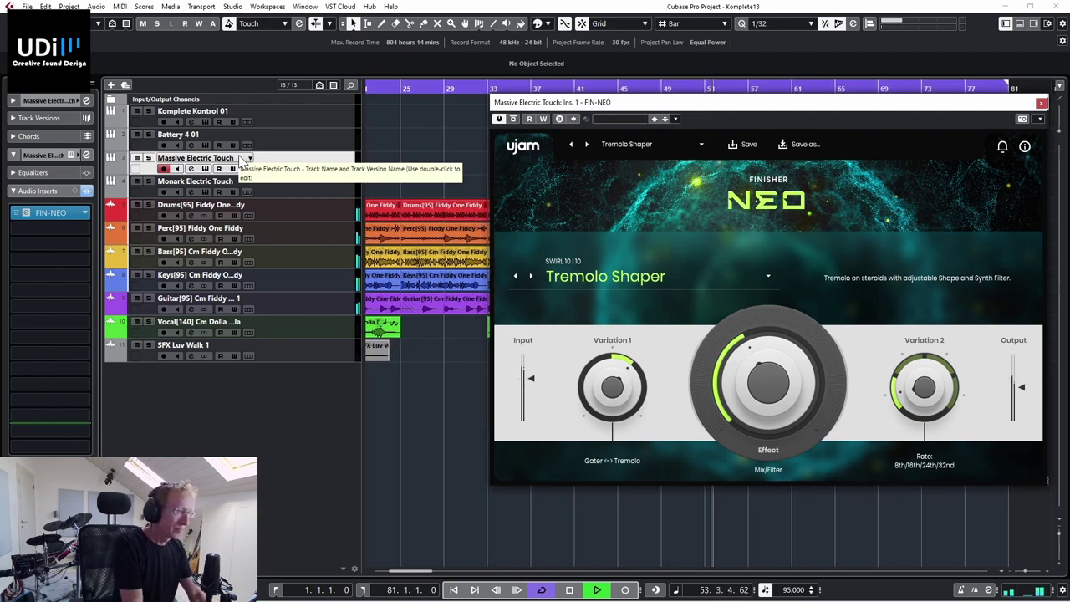
{"action": "left_click", "coordinate": [584, 144]}
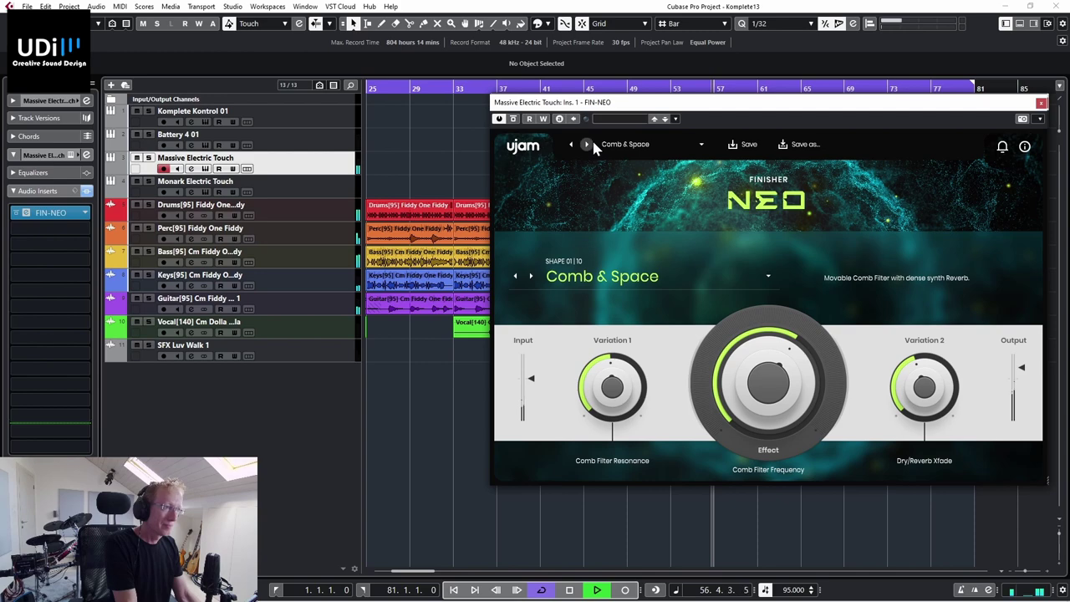
{"action": "left_click", "coordinate": [588, 145]}
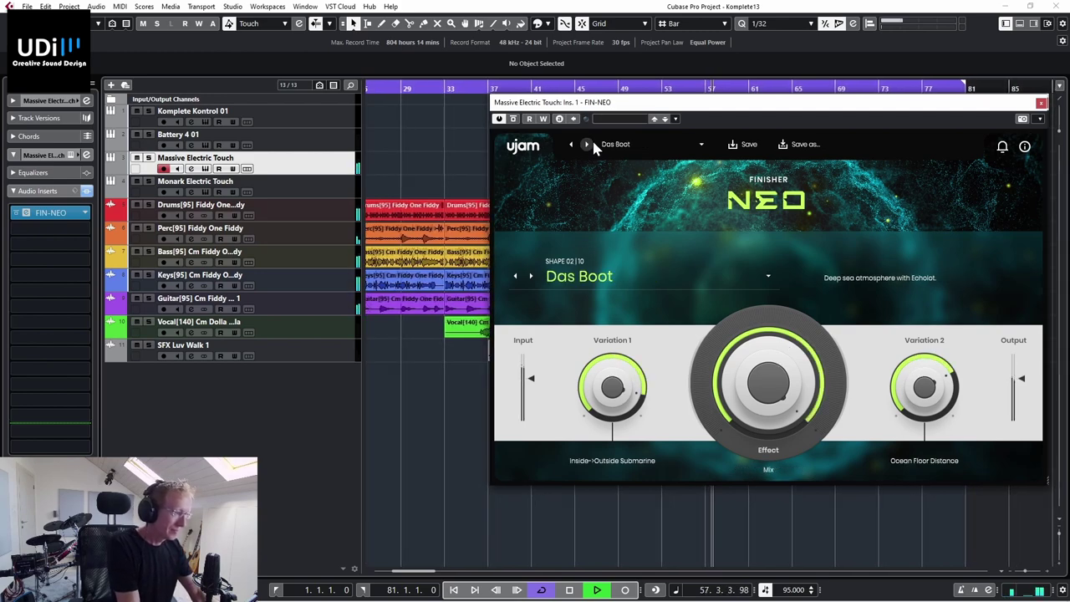
{"action": "left_click", "coordinate": [589, 145]}
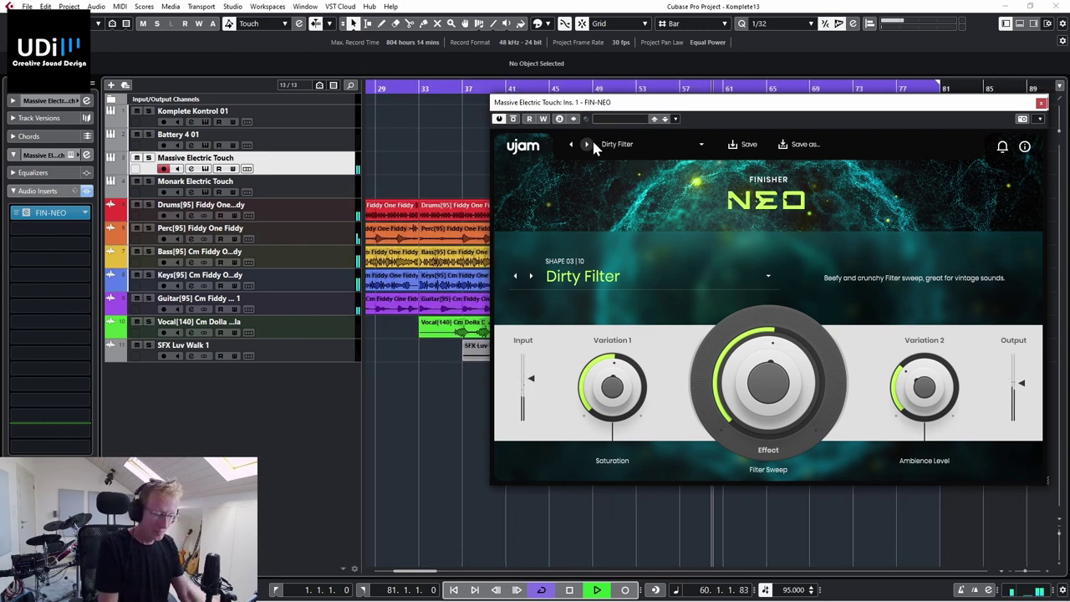
{"action": "left_click", "coordinate": [590, 142]}
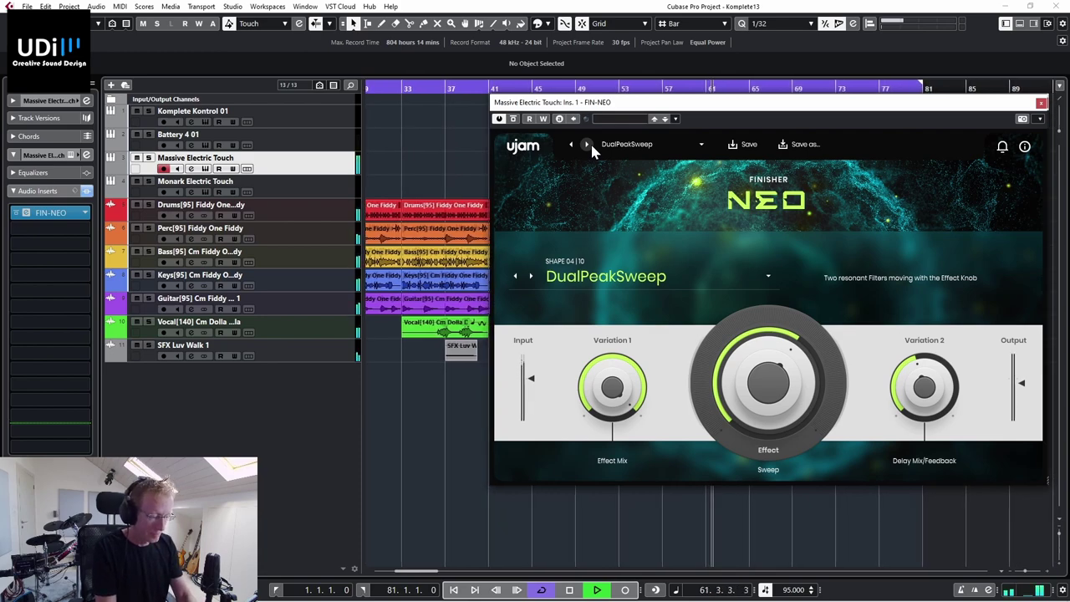
{"action": "left_click", "coordinate": [586, 144]}
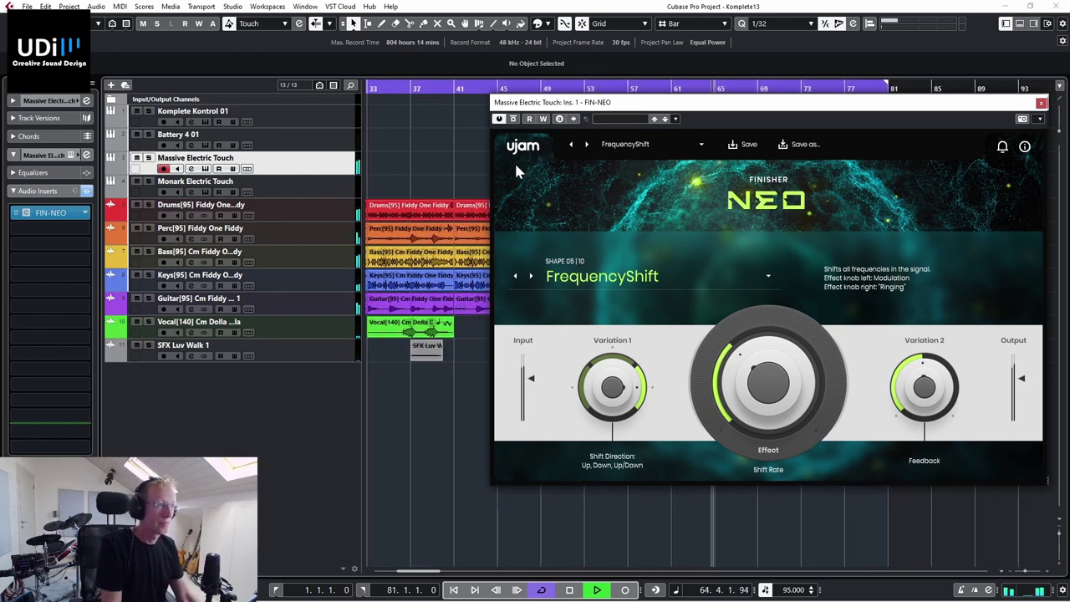
{"action": "left_click", "coordinate": [587, 145]}
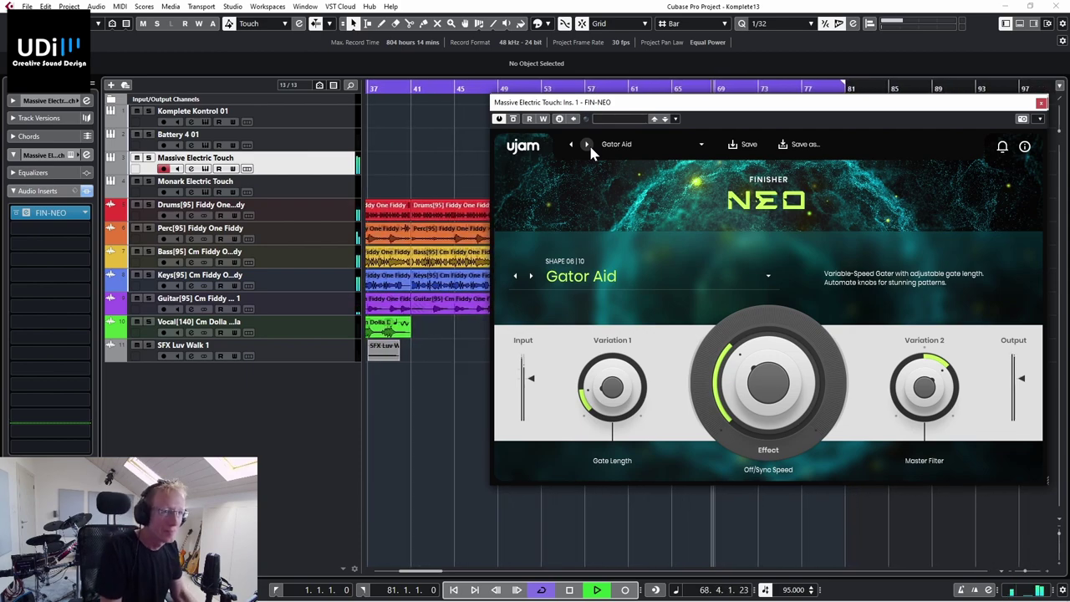
Step: Replace FIN-NEO on the Massive Electric Touch track's first insert with FIN-RETRO and move its window over the arrangement
{"action": "left_click", "coordinate": [86, 213]}
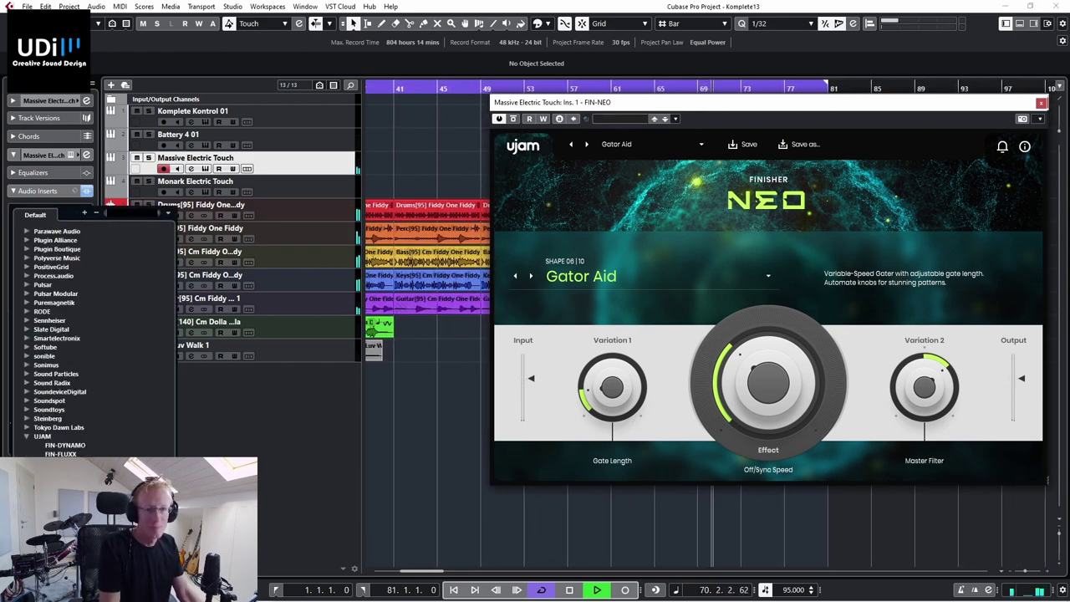
{"action": "double_click", "coordinate": [64, 472]}
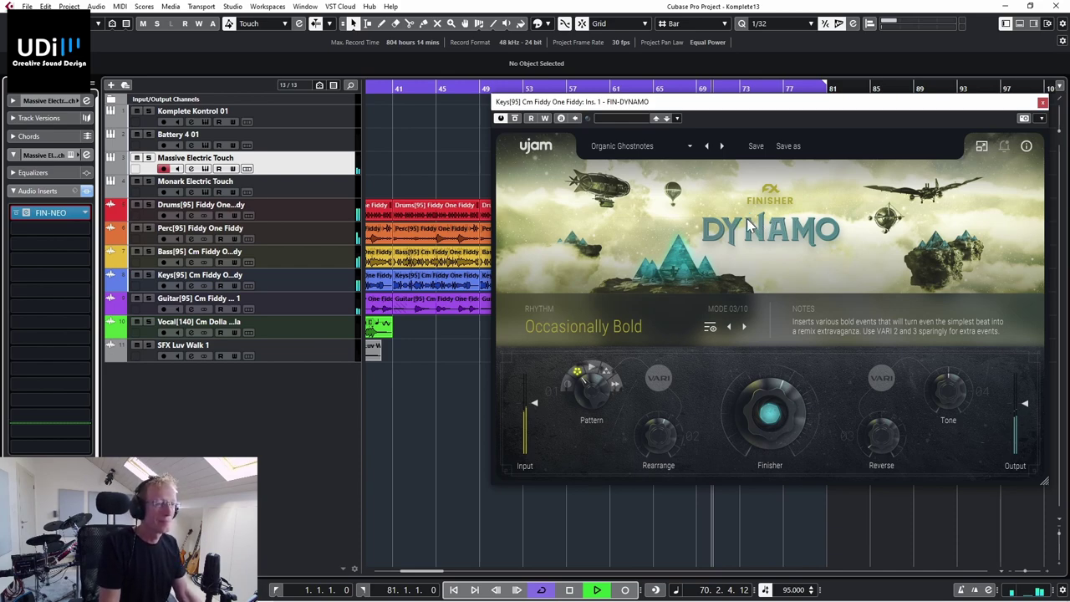
{"action": "left_click_drag", "start_coordinate": [761, 161], "coordinate": [901, 112]}
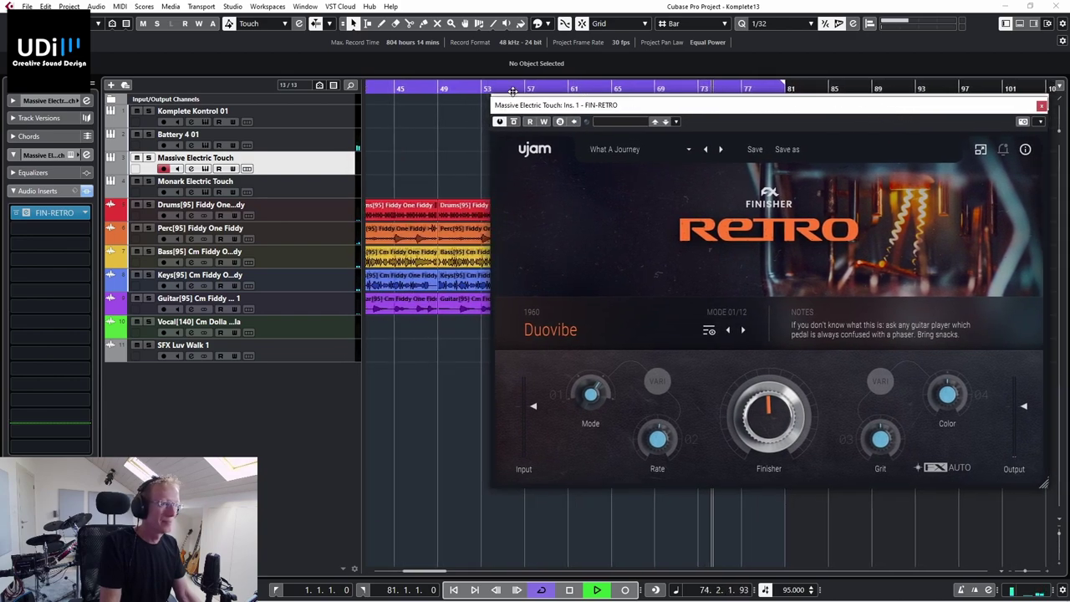
Step: Return the playback position to the start of the project and nudge the FIN-RETRO window slightly upward
{"action": "left_click", "coordinate": [76, 84]}
{"action": "key", "text": "period"}
{"action": "left_click_drag", "start_coordinate": [502, 104], "coordinate": [502, 100]}
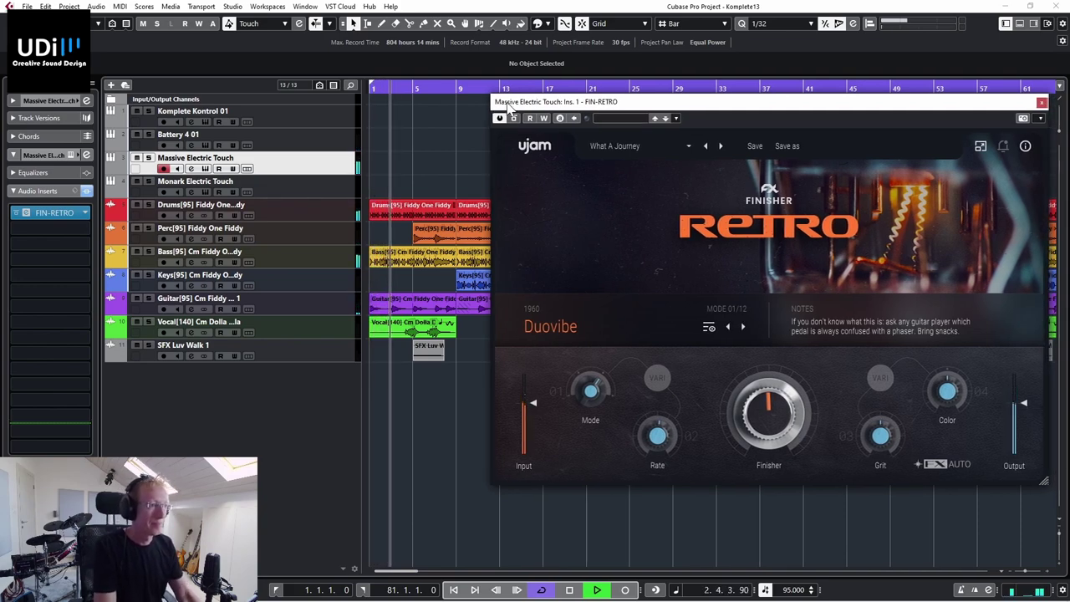
Step: Audition FIN-RETRO presets Wing Back Arm Chair, 4D Experience and Atlantis, soloing the Massive Electric Touch track
{"action": "left_click", "coordinate": [722, 147]}
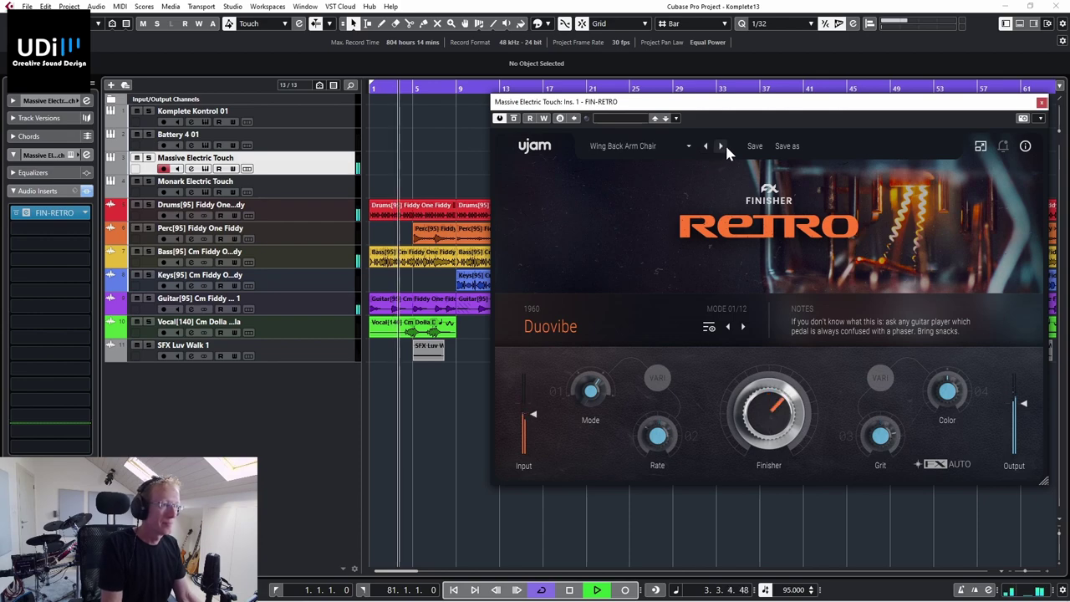
{"action": "left_click", "coordinate": [721, 147]}
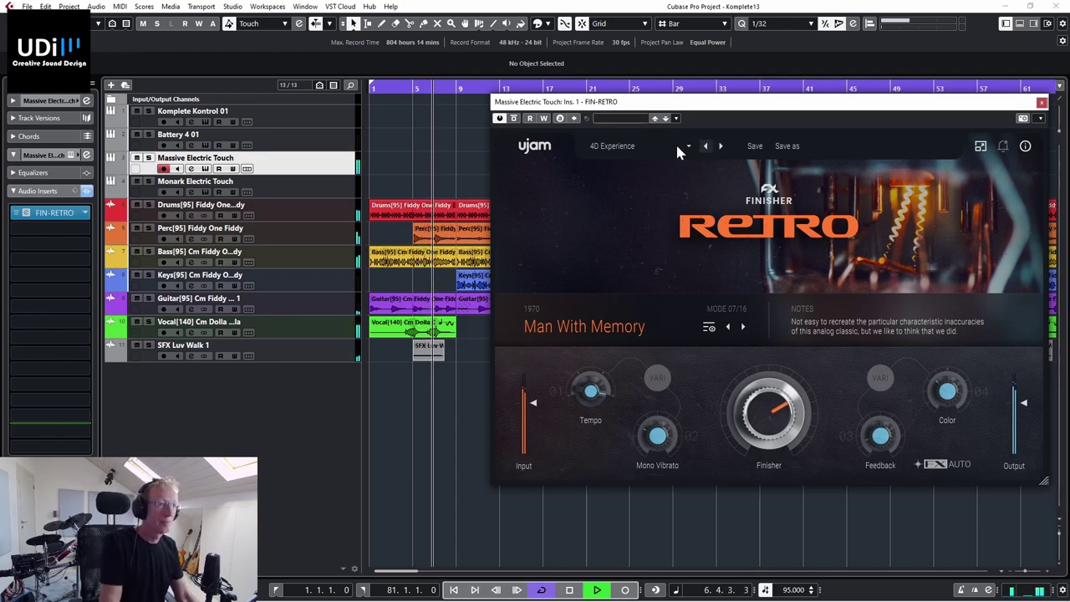
{"action": "left_click", "coordinate": [150, 158]}
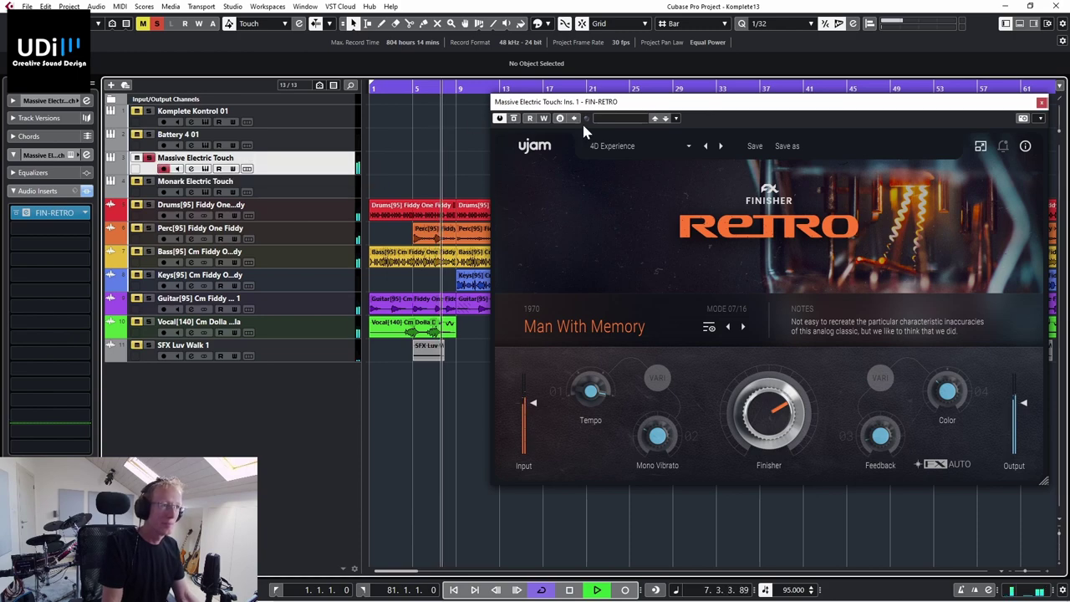
{"action": "left_click", "coordinate": [721, 146]}
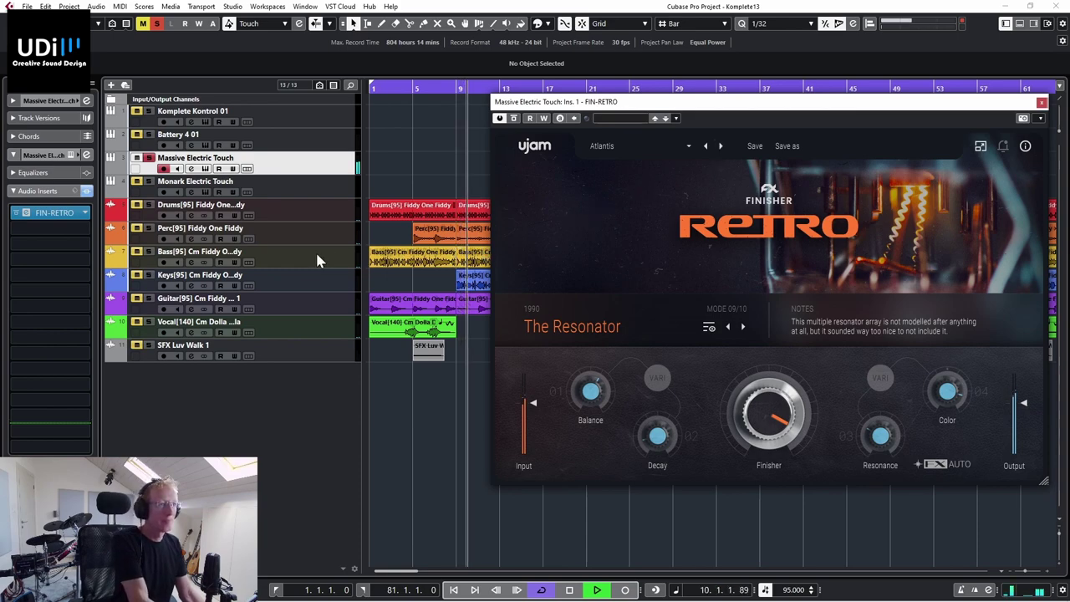
Step: Replace FIN-RETRO on the Massive Electric Touch track's first insert with FIN-VOOD and switch to its Old Fashioned Trem preset
{"action": "left_click", "coordinate": [86, 215]}
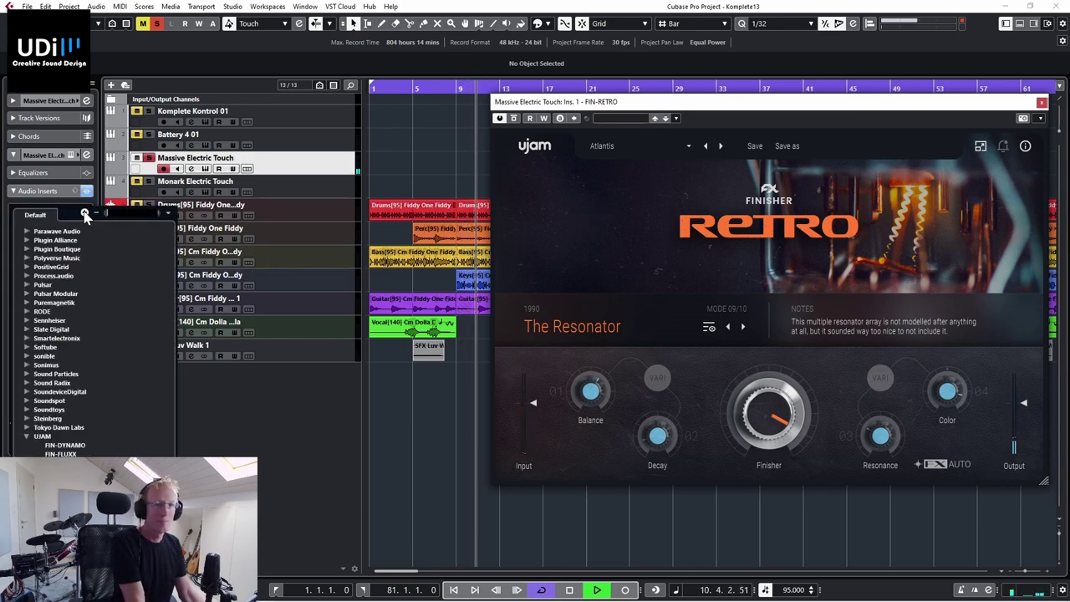
{"action": "left_click", "coordinate": [63, 481]}
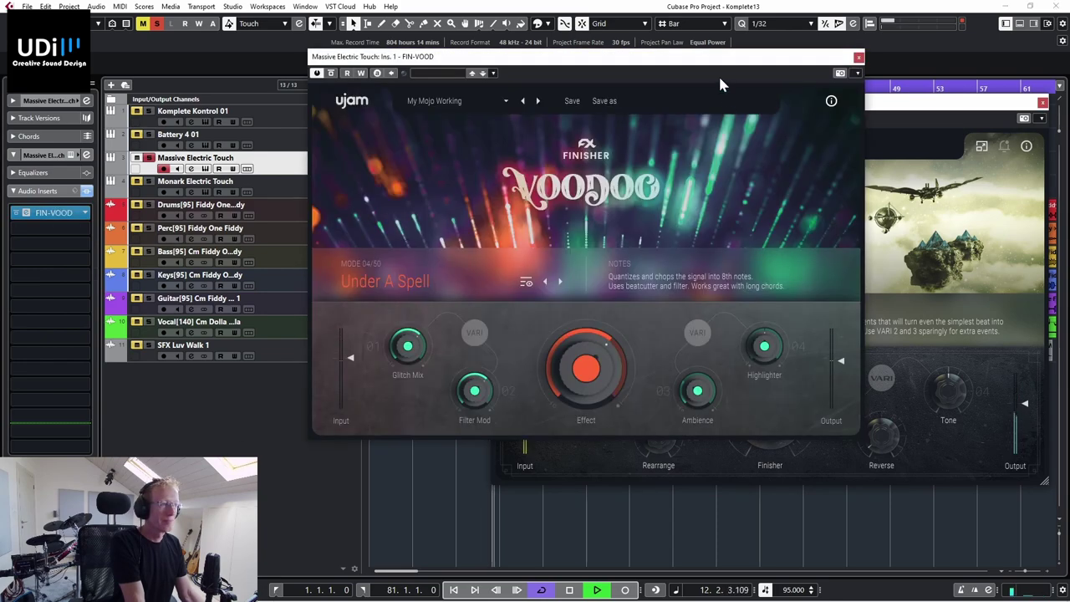
{"action": "left_click_drag", "start_coordinate": [715, 86], "coordinate": [903, 102]}
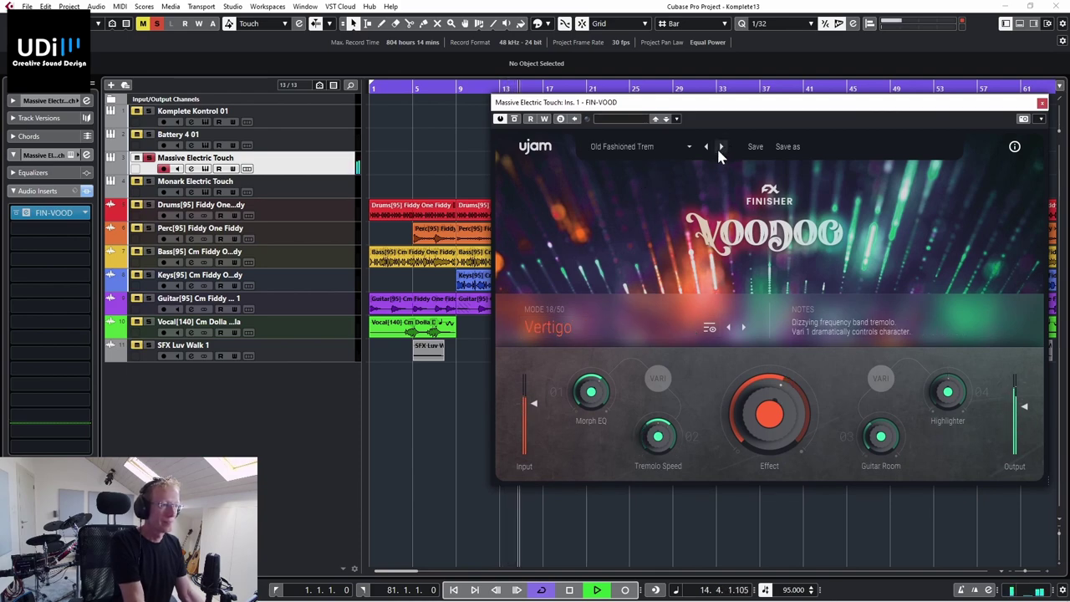
Step: Insert FIN-VOOD on the Monark Electric Touch track's first insert and move its window over the arrangement
{"action": "left_click", "coordinate": [316, 190]}
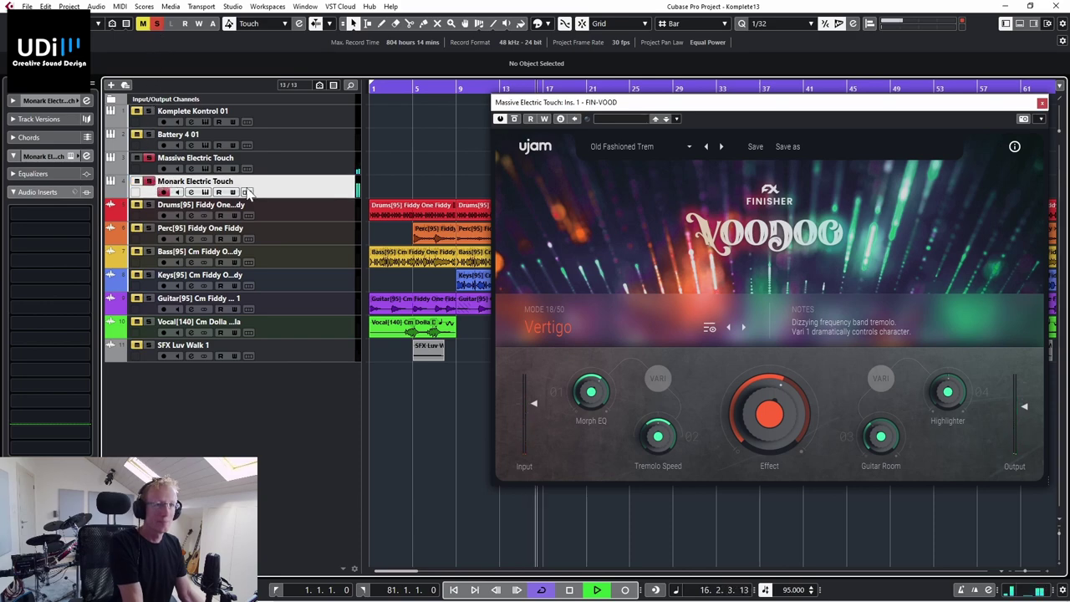
{"action": "left_click", "coordinate": [86, 215]}
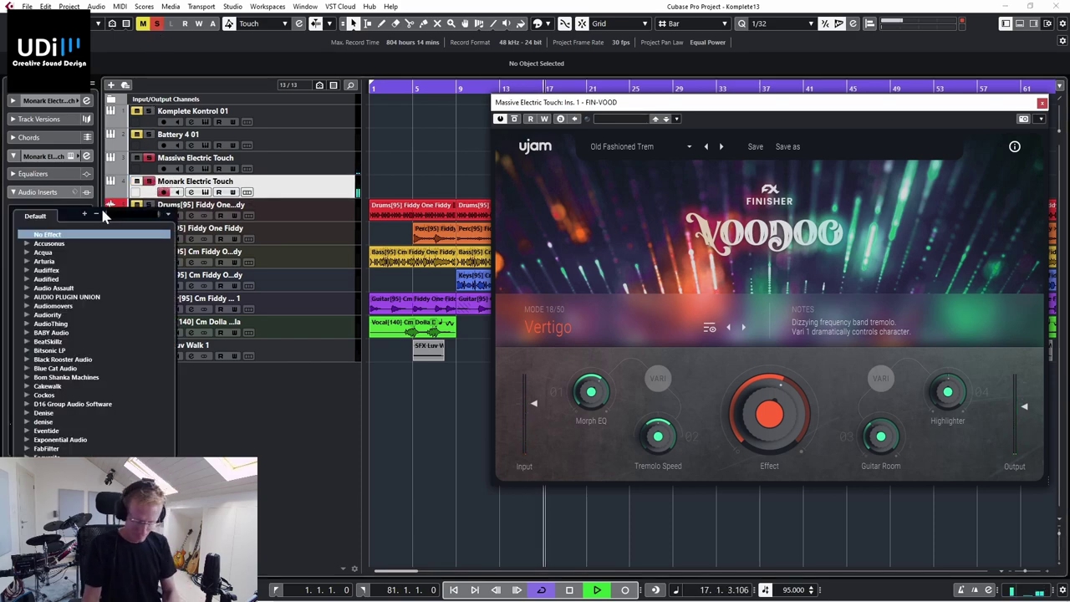
{"action": "type", "text": "fini"}
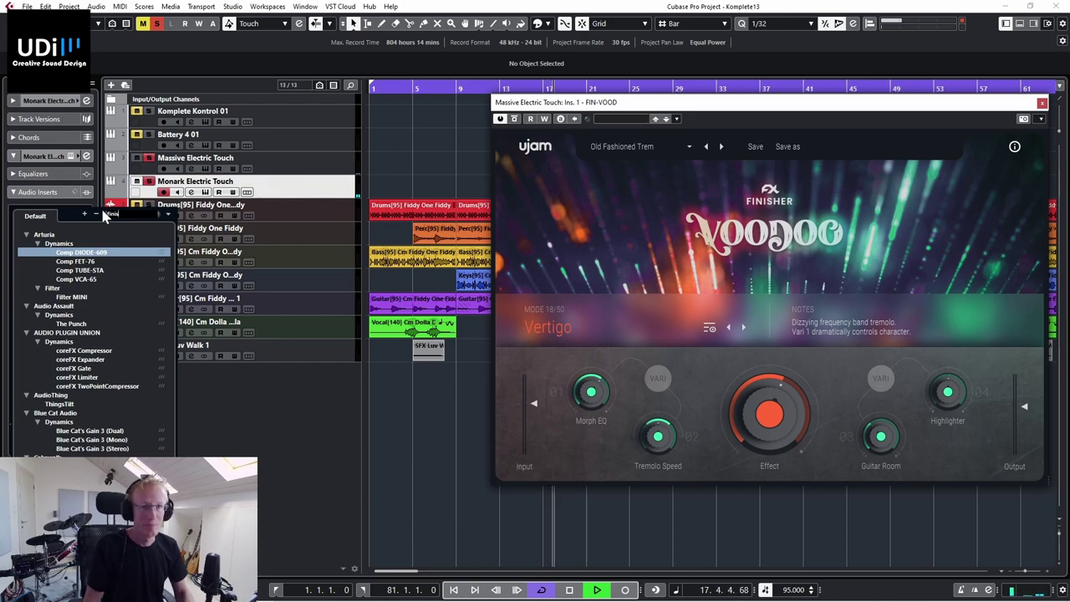
{"action": "key", "text": "BackSpace"}
{"action": "key", "text": "BackSpace"}
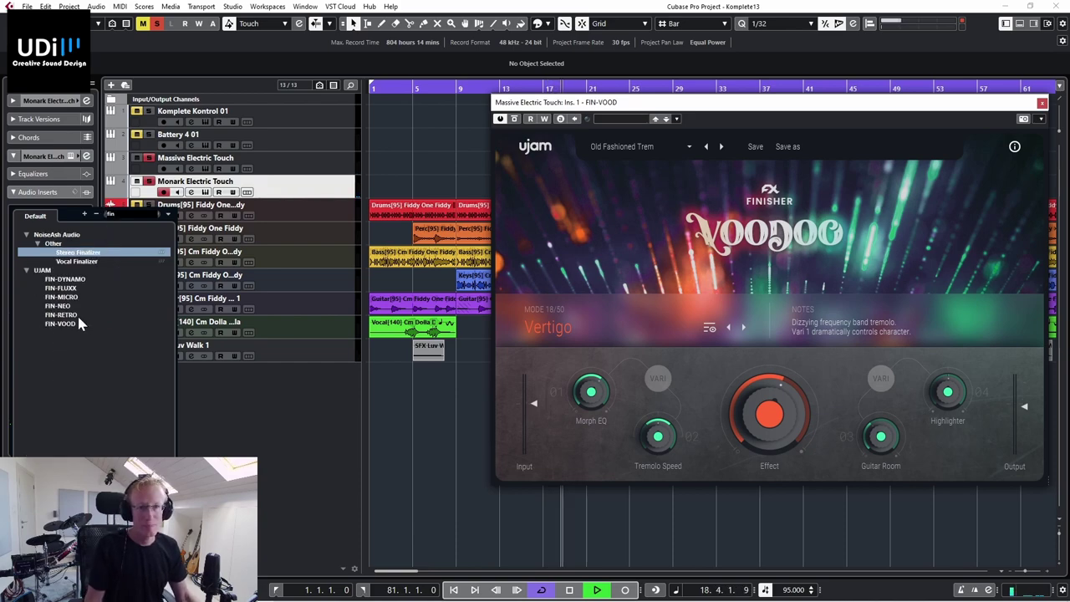
{"action": "left_click", "coordinate": [73, 324]}
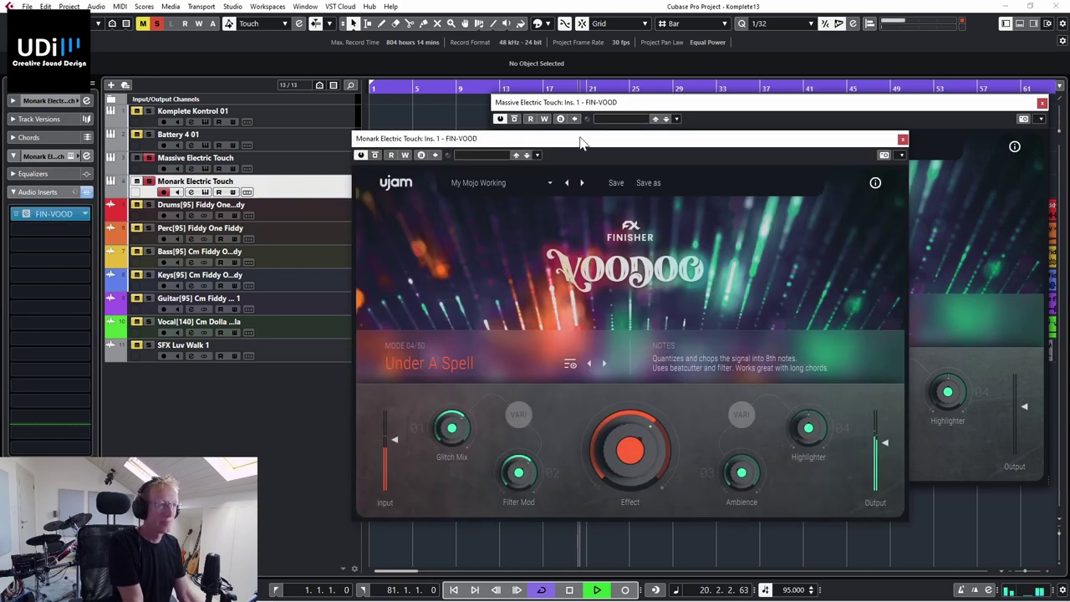
{"action": "left_click_drag", "start_coordinate": [583, 143], "coordinate": [719, 104]}
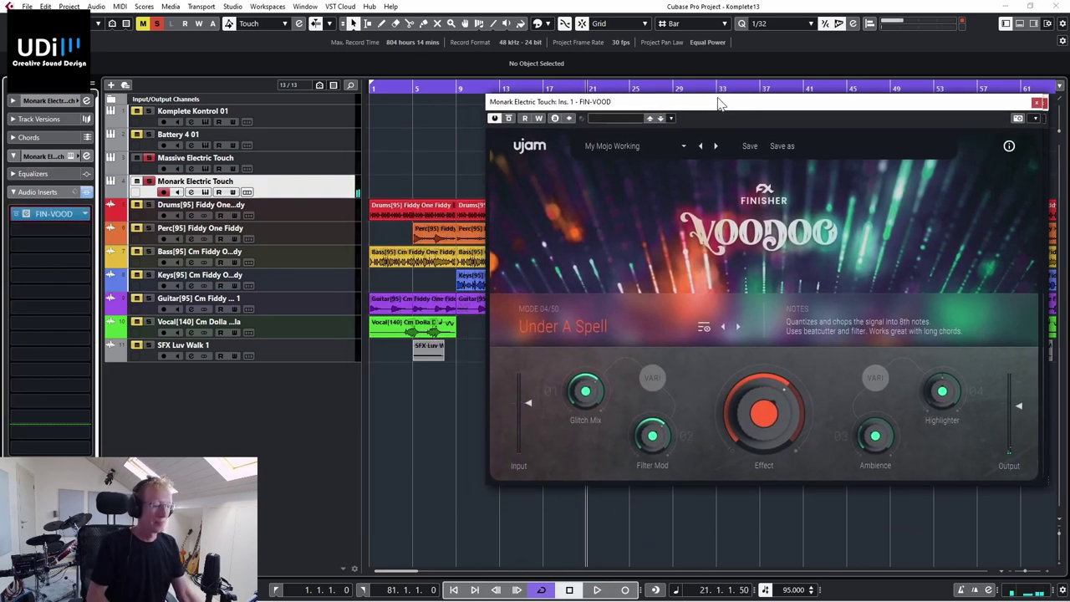
Step: Clear all solo states, resume playback and audition FIN-VOOD presets Old Fashioned Trem, On The Edge and On The Run in the full mix
{"action": "left_click", "coordinate": [156, 23]}
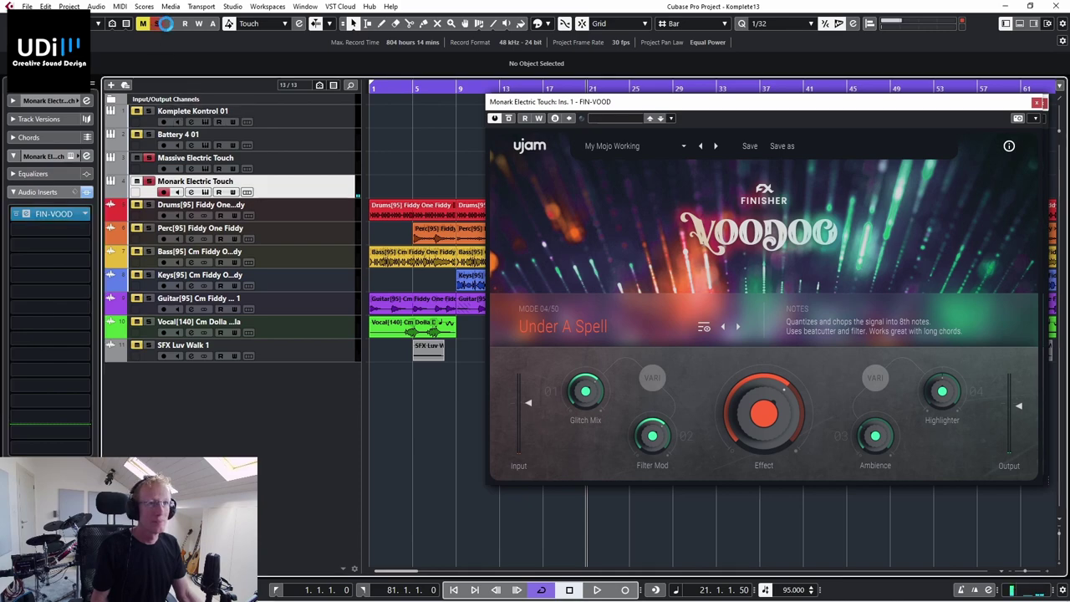
{"action": "key", "text": "space"}
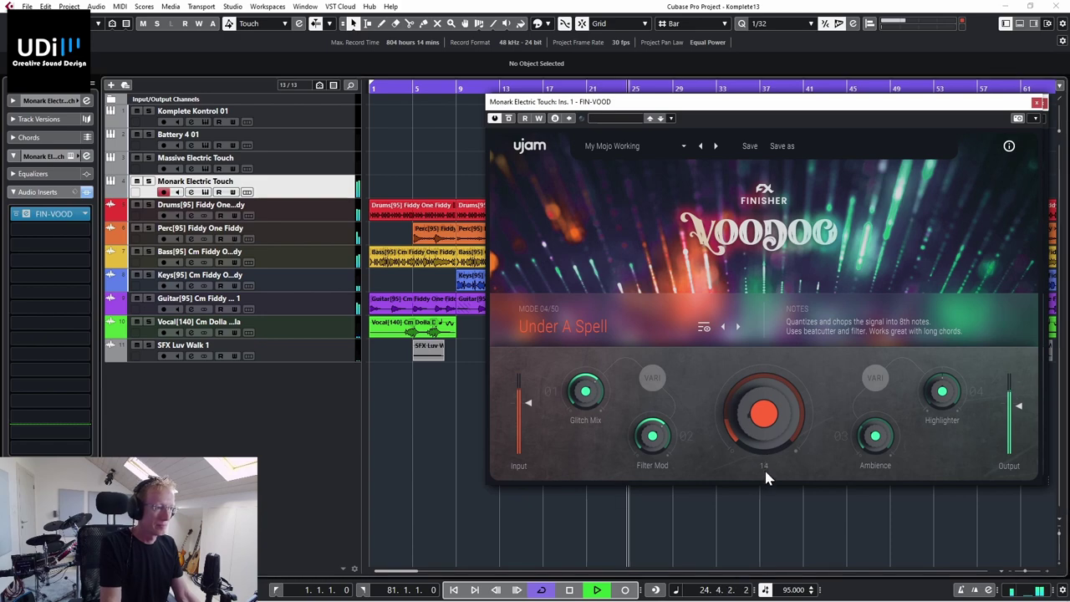
{"action": "left_click", "coordinate": [716, 145]}
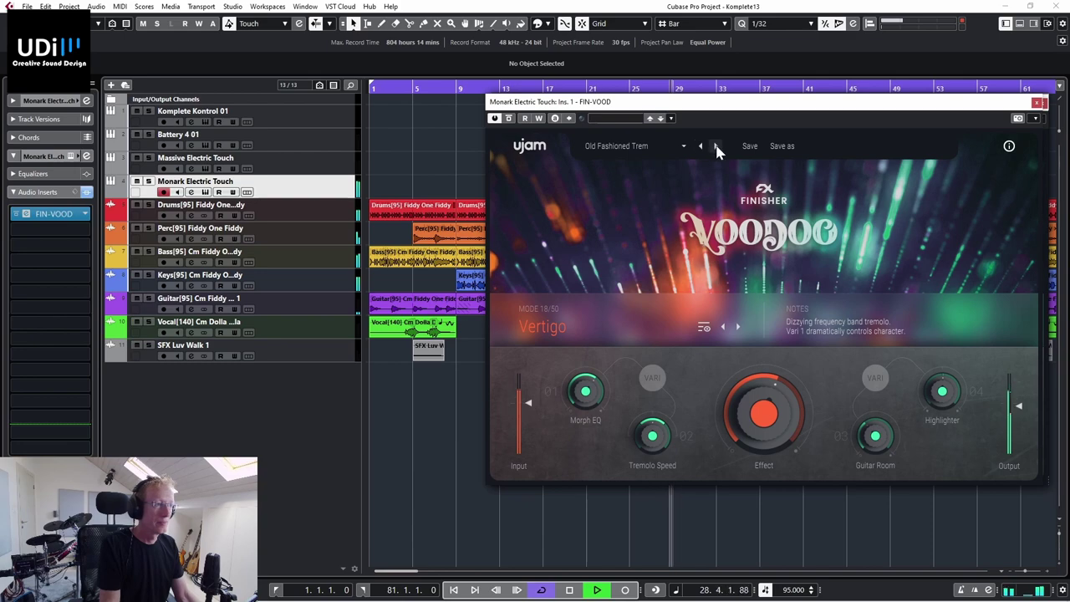
{"action": "left_click", "coordinate": [717, 146]}
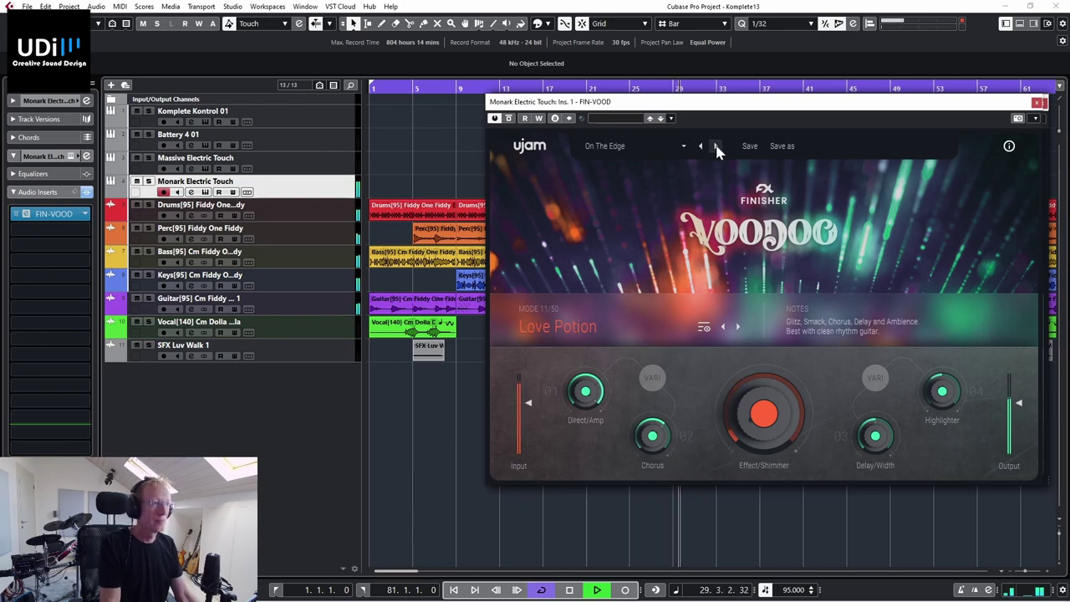
{"action": "left_click", "coordinate": [715, 146]}
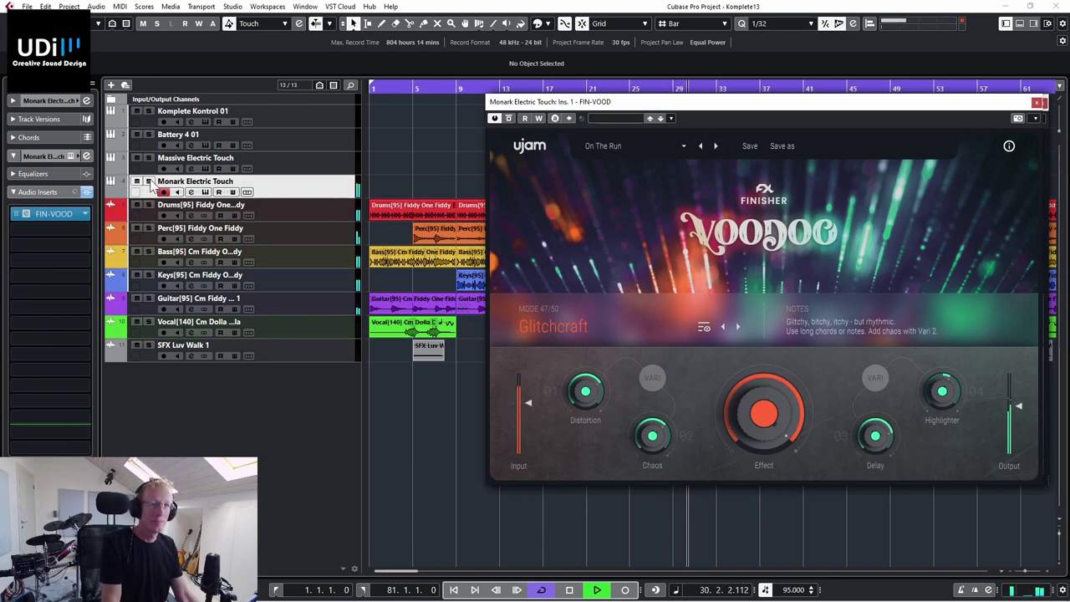
Step: Solo the Monark Electric Touch track and compare its sound with FIN-VOOD bypassed and active
{"action": "left_click", "coordinate": [149, 181]}
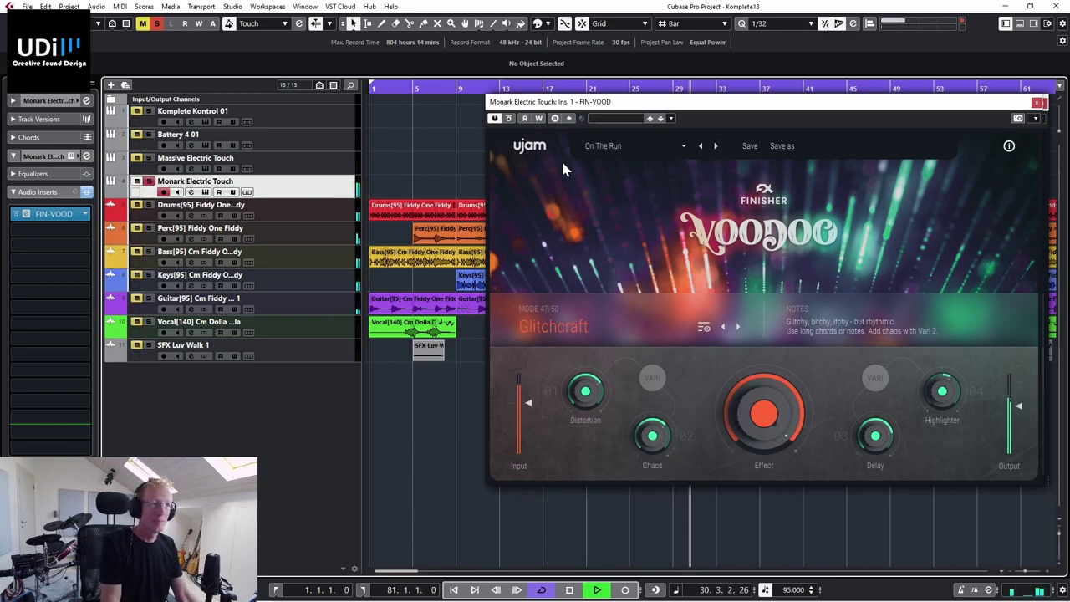
{"action": "left_click", "coordinate": [509, 118]}
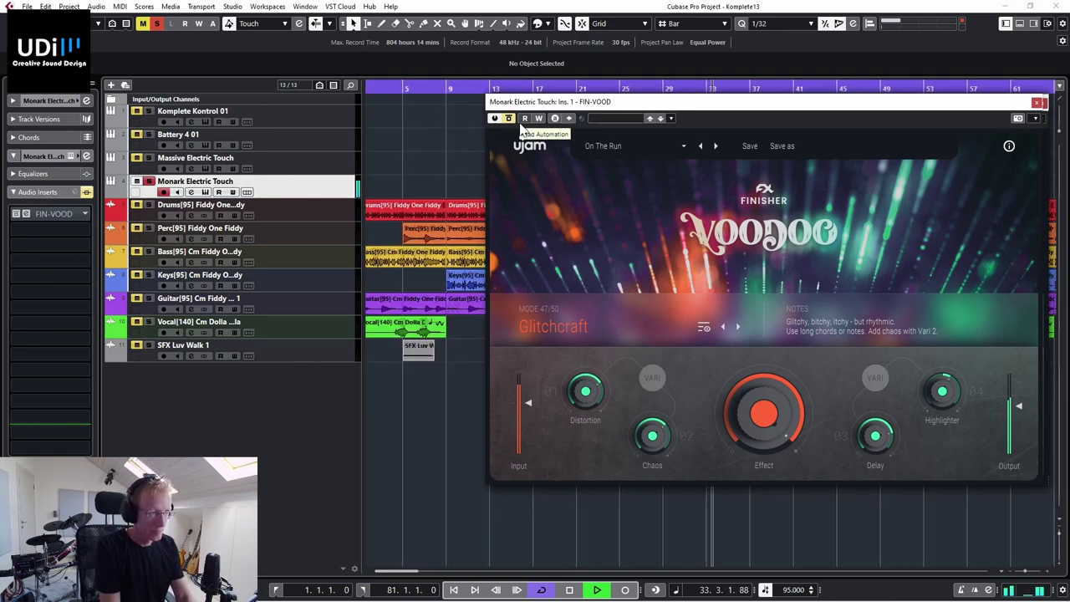
{"action": "left_click", "coordinate": [524, 119]}
{"action": "left_click", "coordinate": [524, 119]}
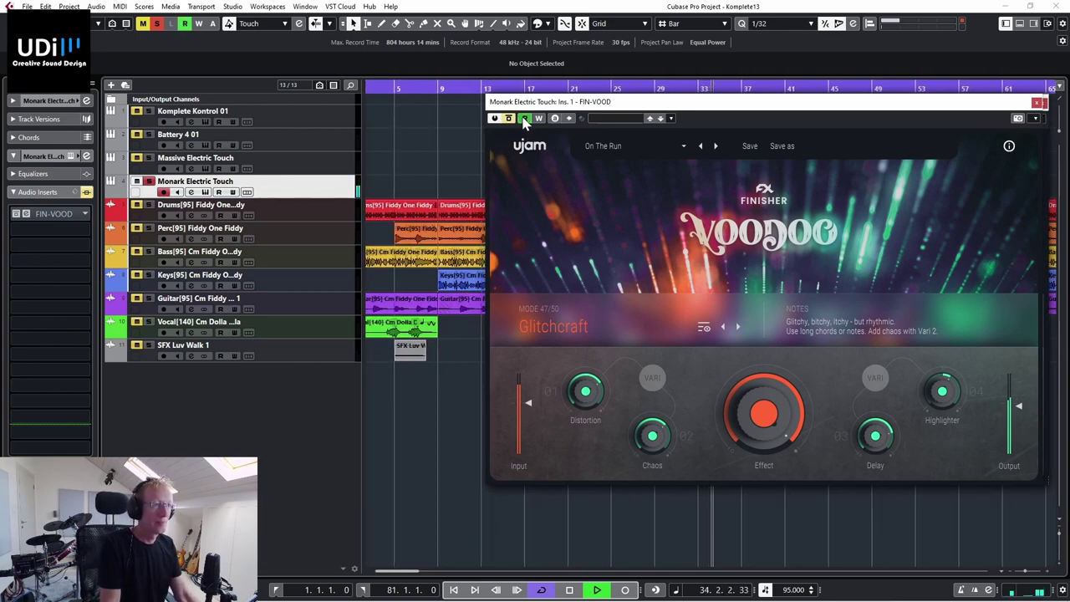
{"action": "left_click", "coordinate": [509, 119]}
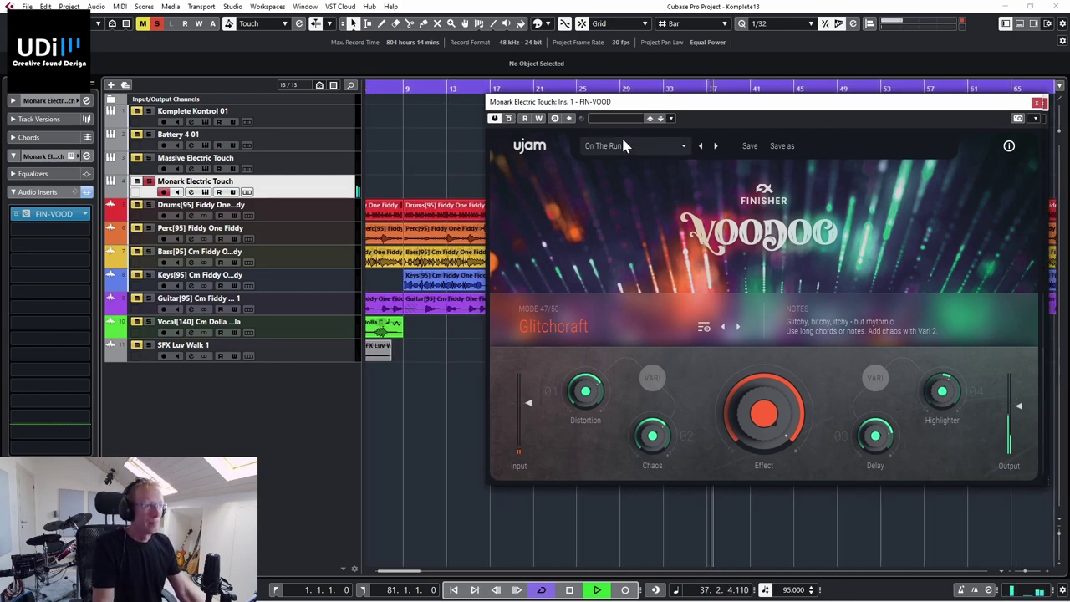
Step: Audition the One String Only preset in FIN-VOOD on the soloed Monark Electric Touch track and stop playback
{"action": "left_click", "coordinate": [715, 146]}
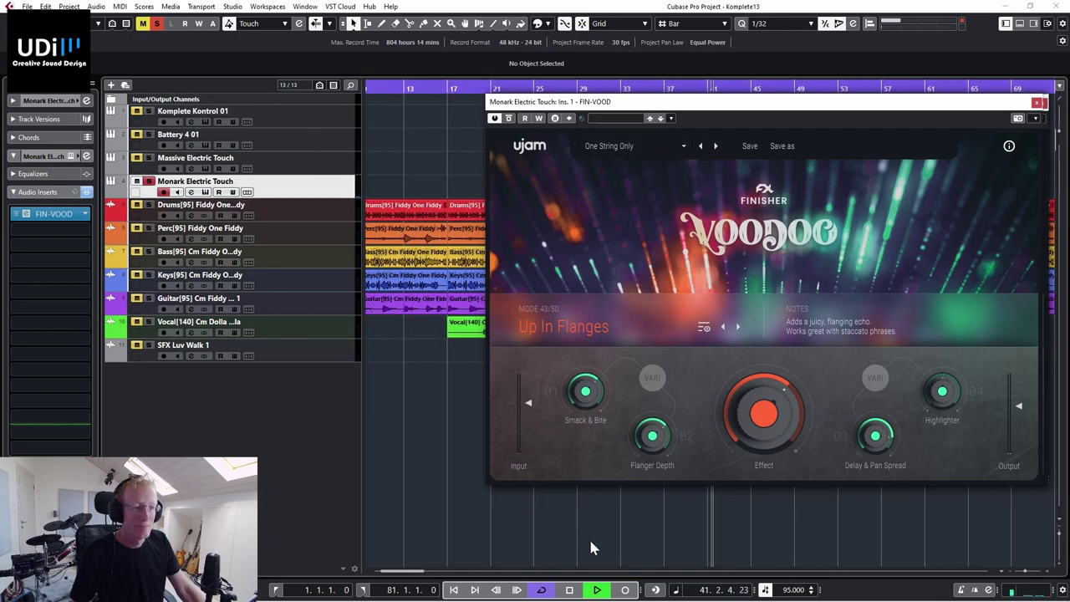
{"action": "left_click", "coordinate": [568, 590]}
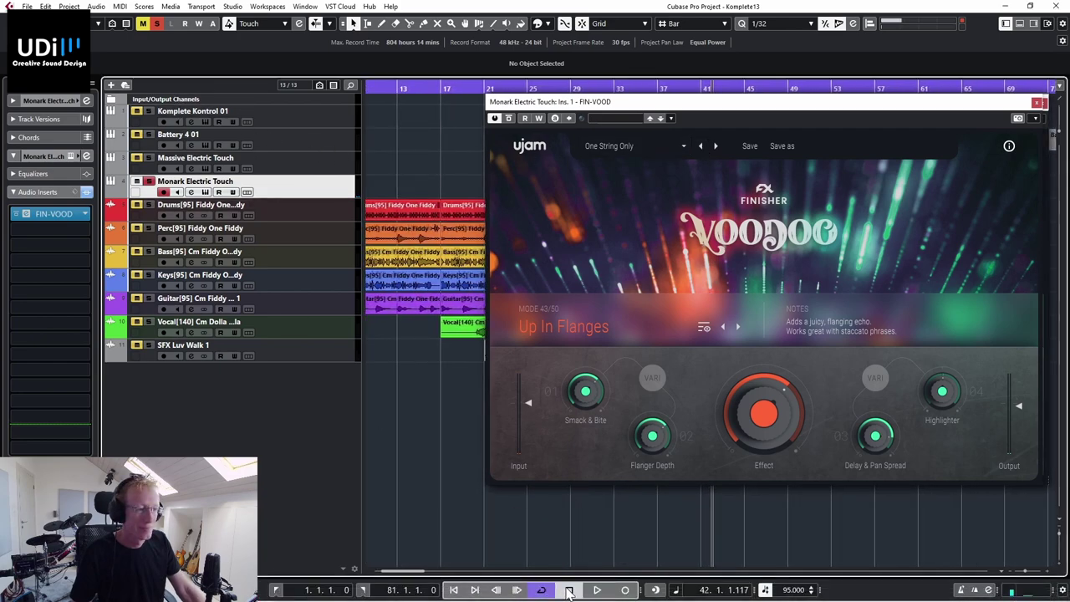